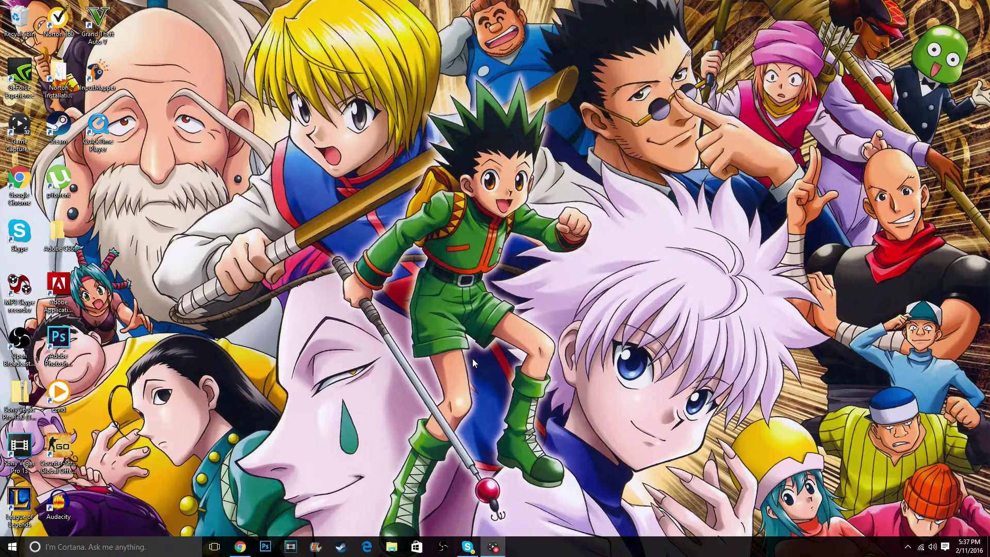
Step: In the Avatar Creator, give the avatar blue spiky hair, red eyes, a red star cheek tattoo and a black robe
left_click(240, 547)
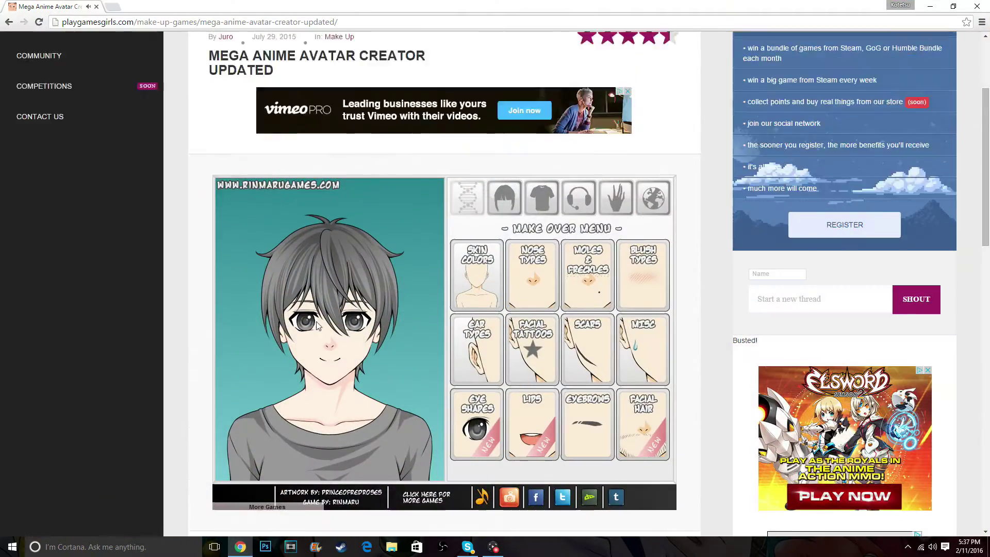
scroll(316, 325, "down", 1)
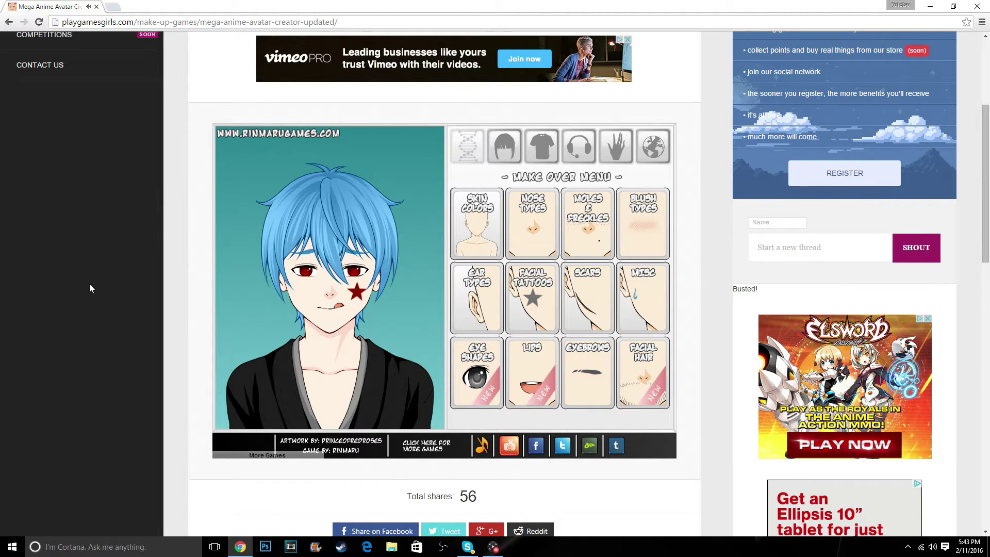
key("Print")
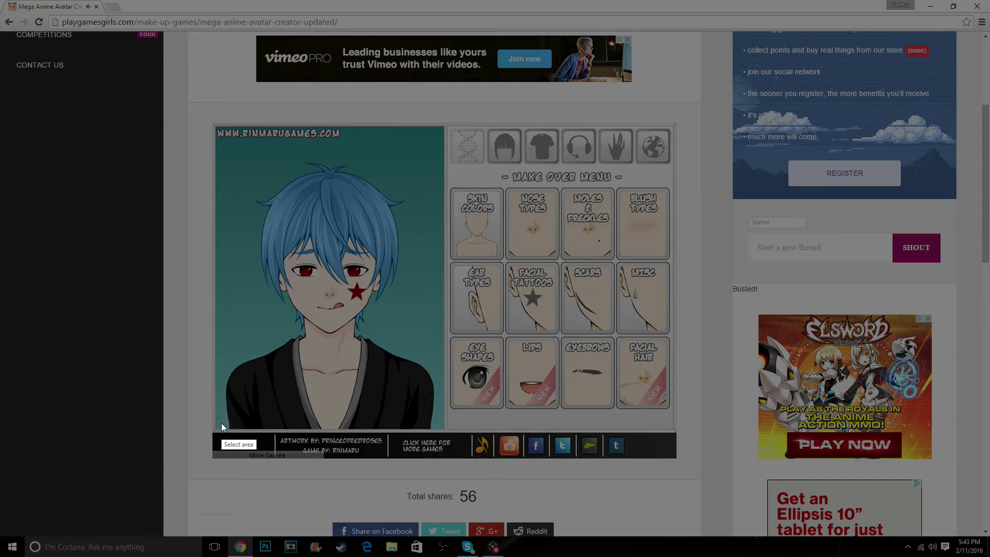
Step: Capture just the avatar portrait (about 421x524) and save it as weeabooguy.png
left_click_drag(221, 423, 439, 153)
left_click_drag(413, 197, 414, 200)
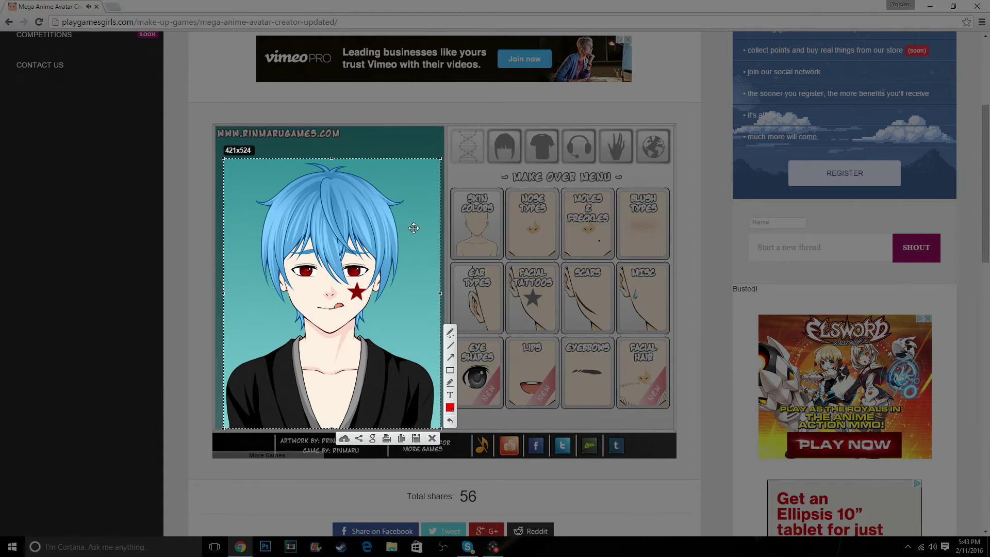
left_click(420, 440)
key("BackSpace")
type("weeabooguy")
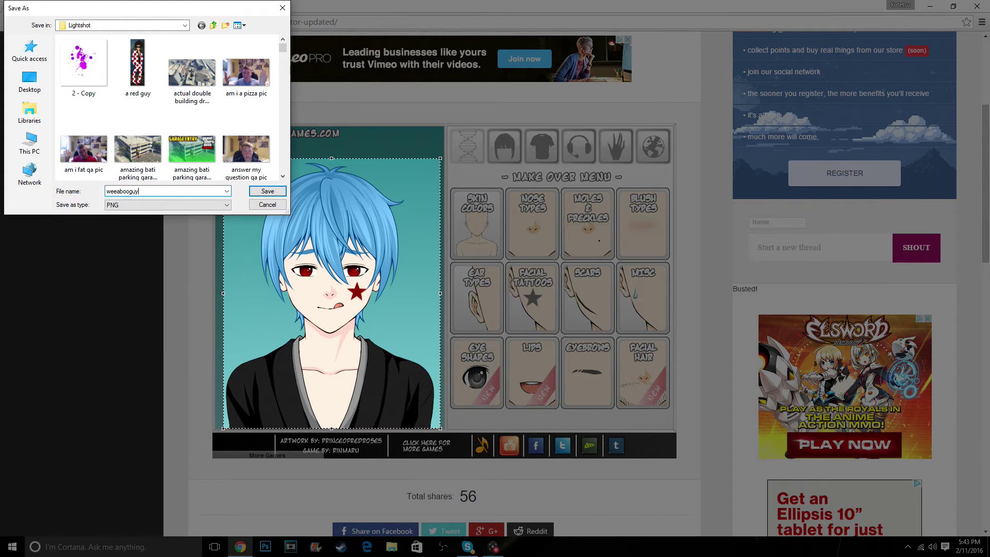
key("Return")
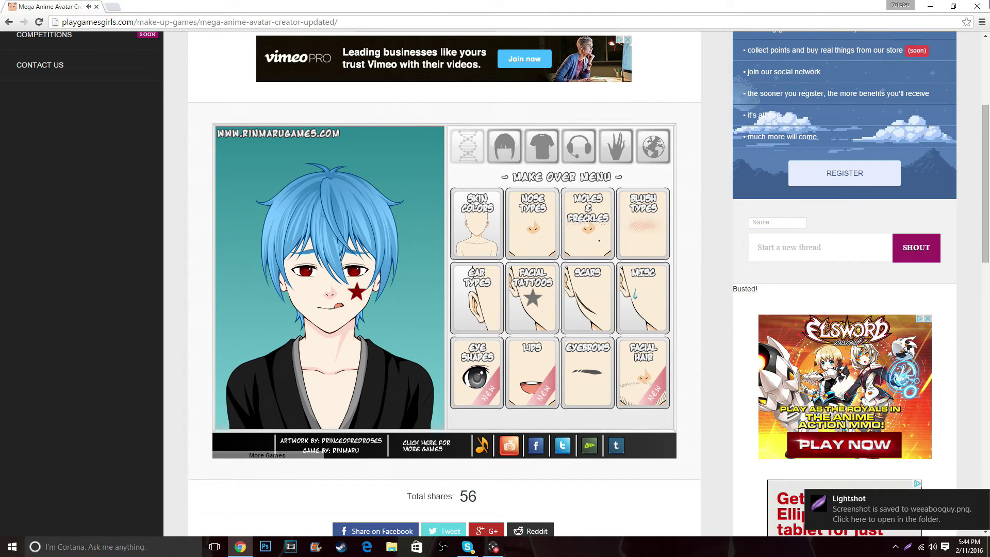
Step: Close Chrome and launch Photoshop from the taskbar
left_click(982, 5)
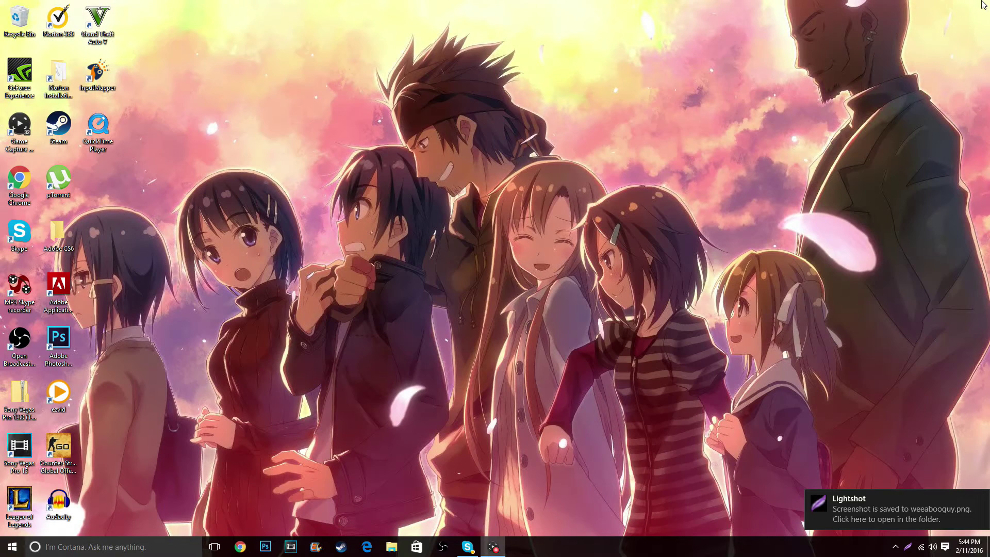
left_click(266, 548)
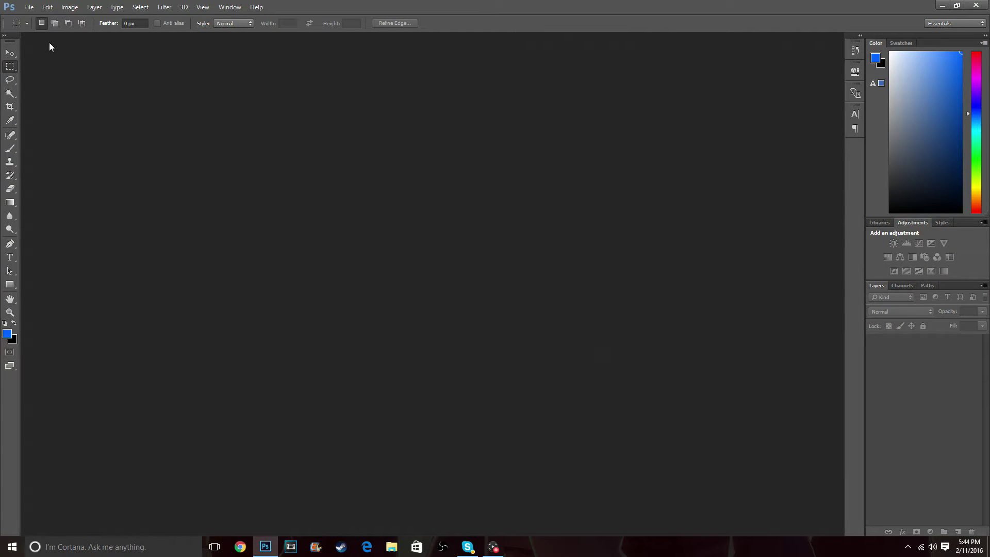
Step: Create an 800 x 800 pixel, 8-bit RGB document with a white background
left_click(29, 8)
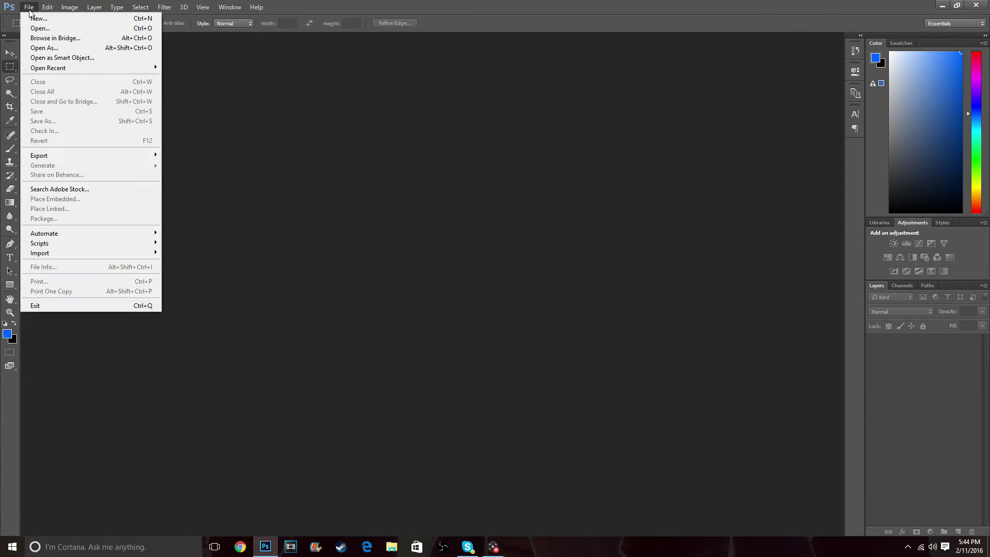
left_click(42, 21)
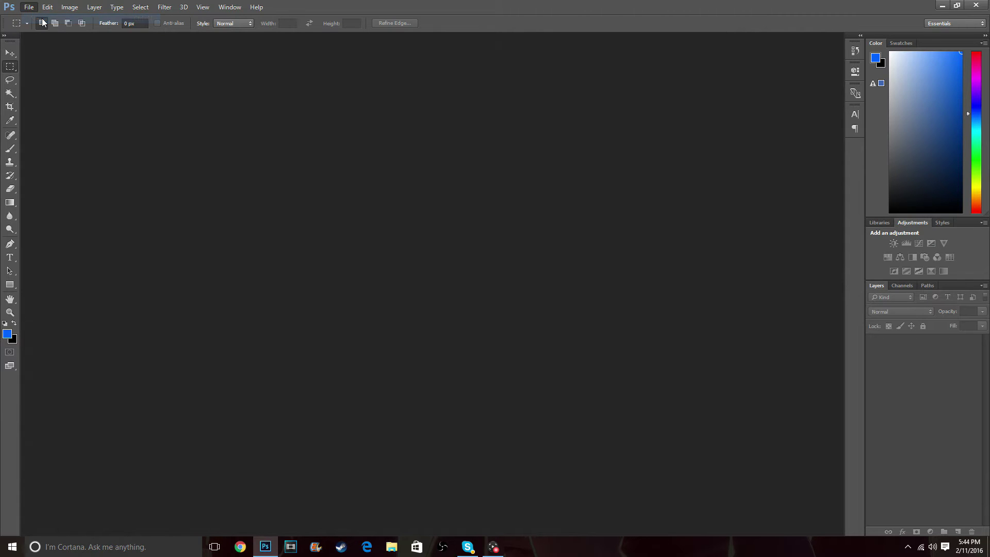
left_click(464, 182)
left_click(463, 193)
left_click(549, 246)
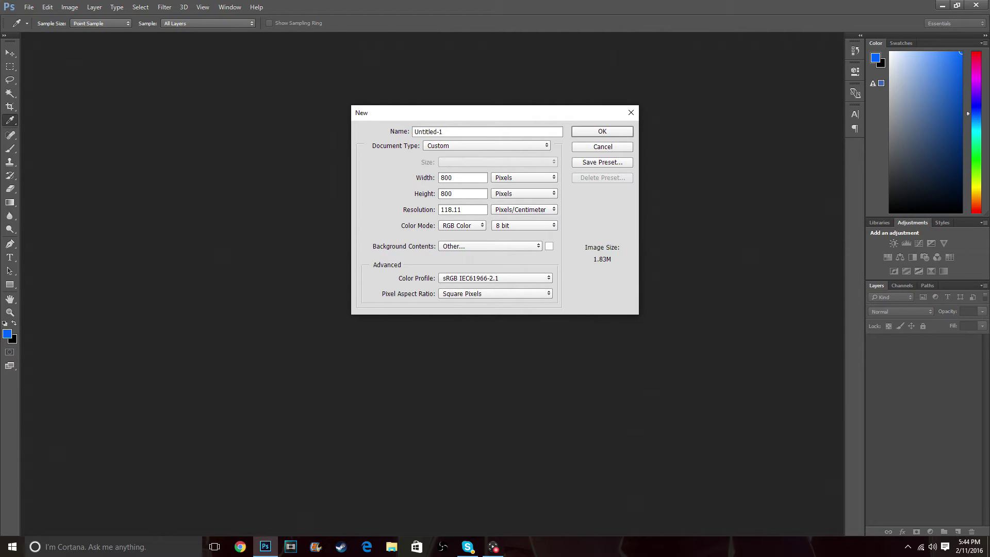
left_click(607, 133)
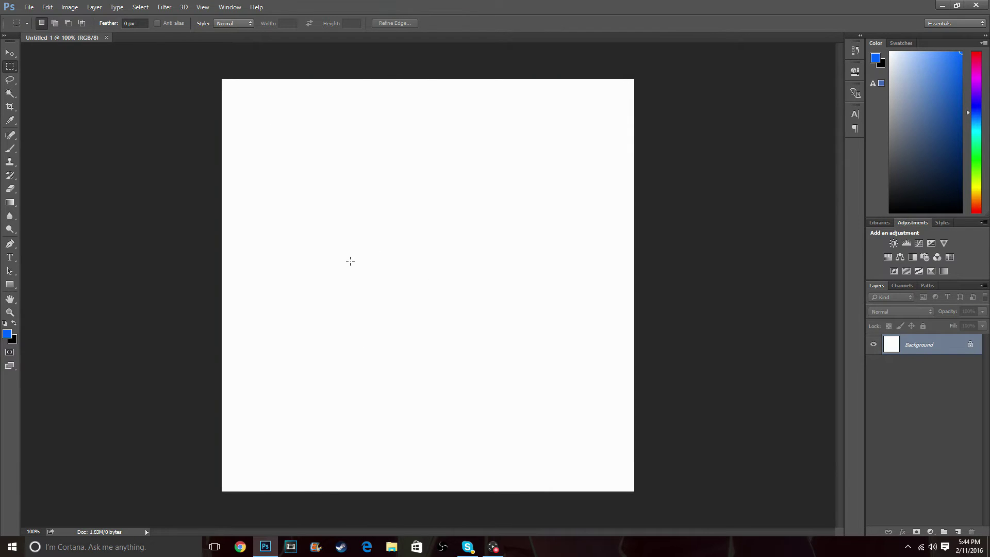
Step: Unlock the Background layer and browse Explorer to the saved weeabooguy.png screenshot
double_click(947, 349)
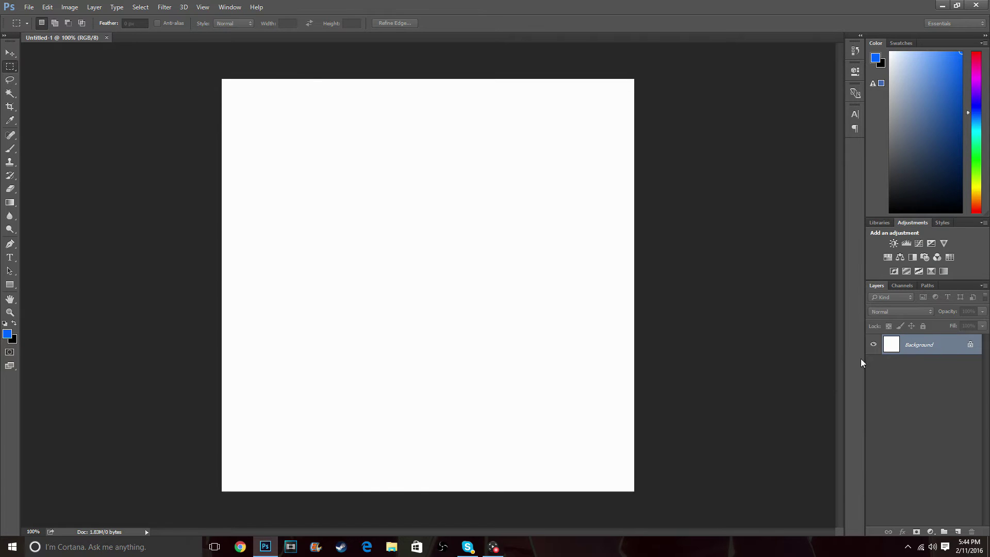
left_click(390, 548)
left_click(219, 262)
left_click(224, 224)
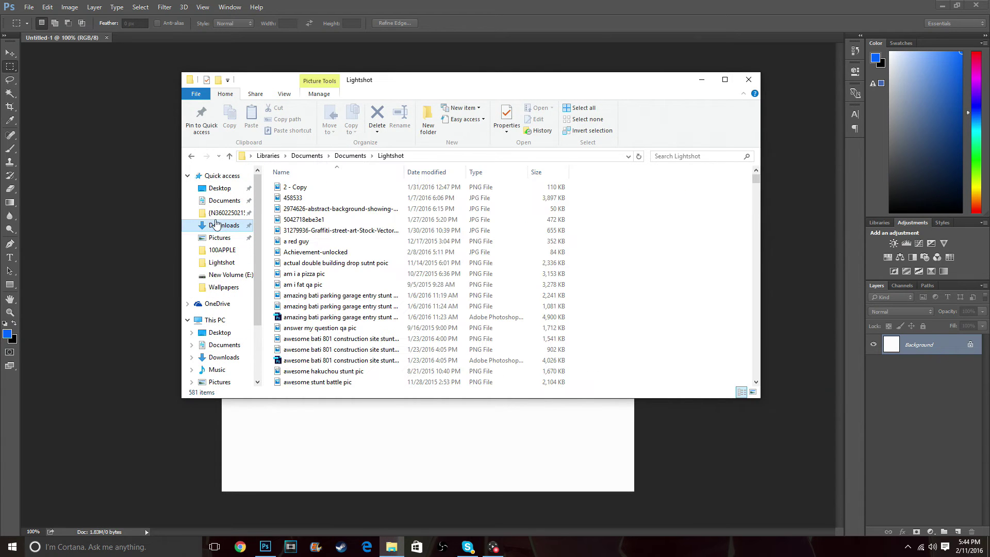
left_click(219, 201)
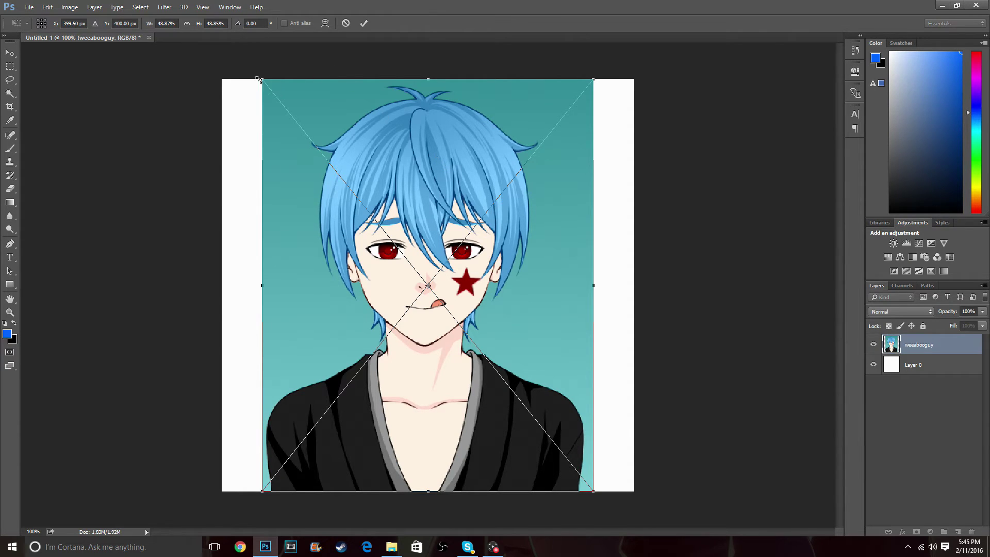
Step: Scale the placed weeabooguy avatar to about 45%, centre it, and place it
left_click_drag(261, 80, 282, 114)
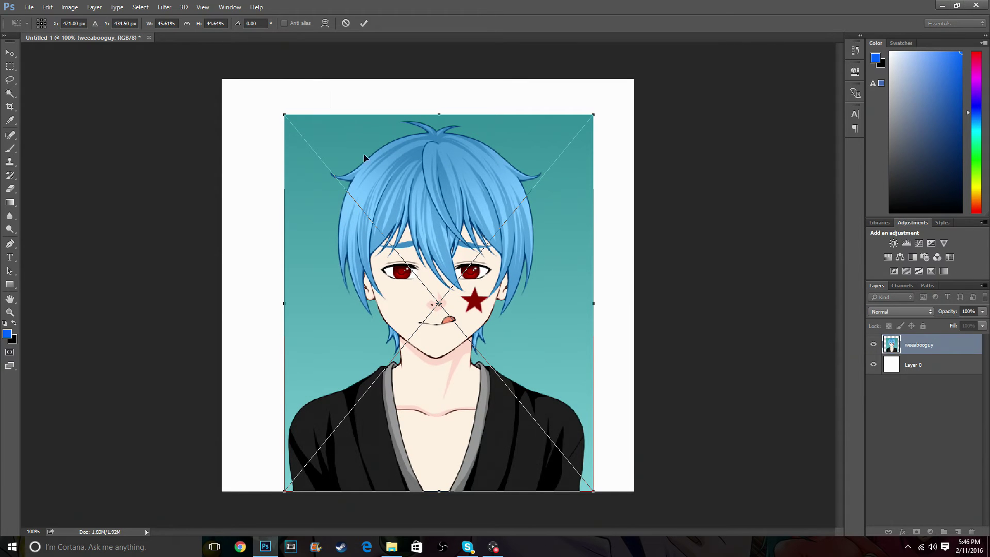
left_click_drag(440, 187, 431, 190)
right_click(434, 191)
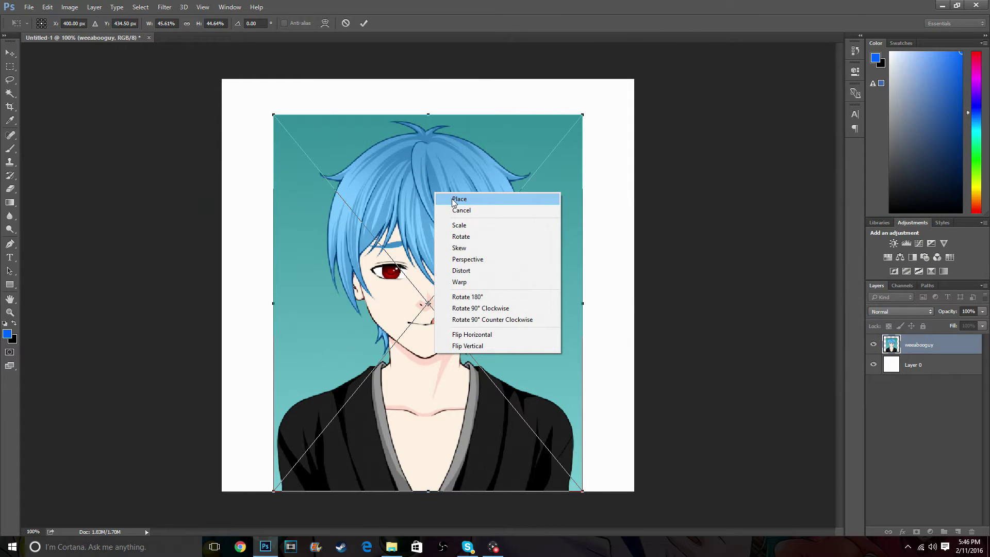
left_click(453, 199)
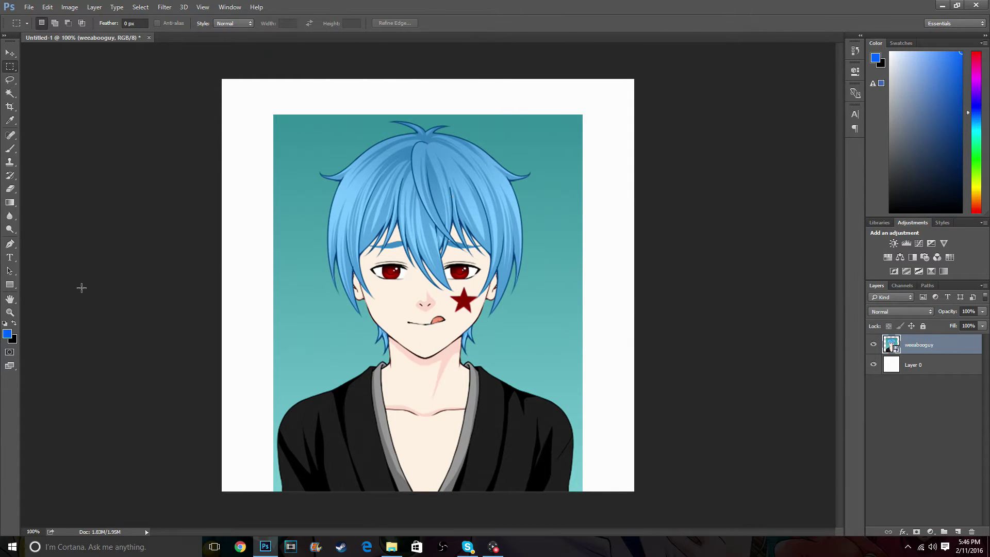
Step: Trace the character with the Pen tool and mask out the teal background, then select Layer 0
left_click(10, 245)
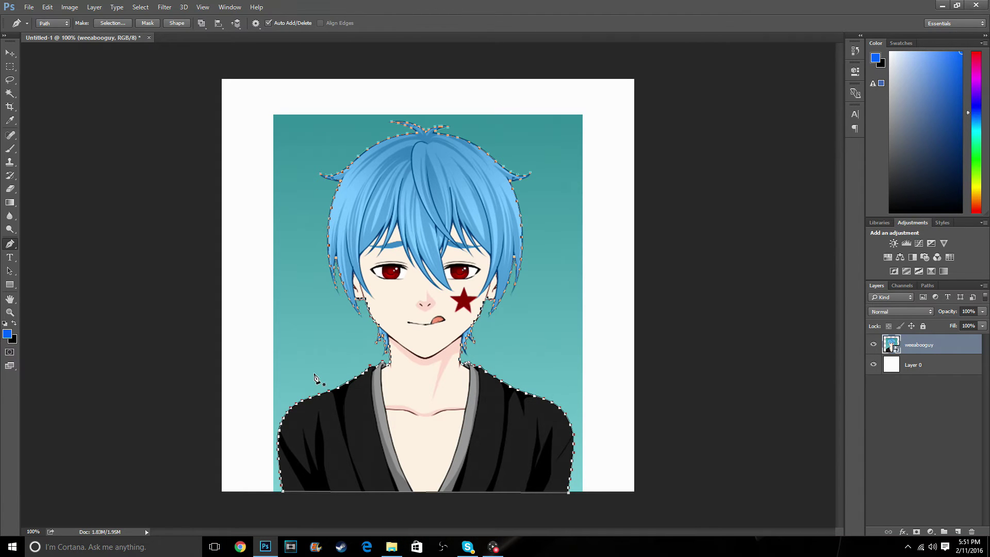
right_click(315, 340)
left_click(359, 72)
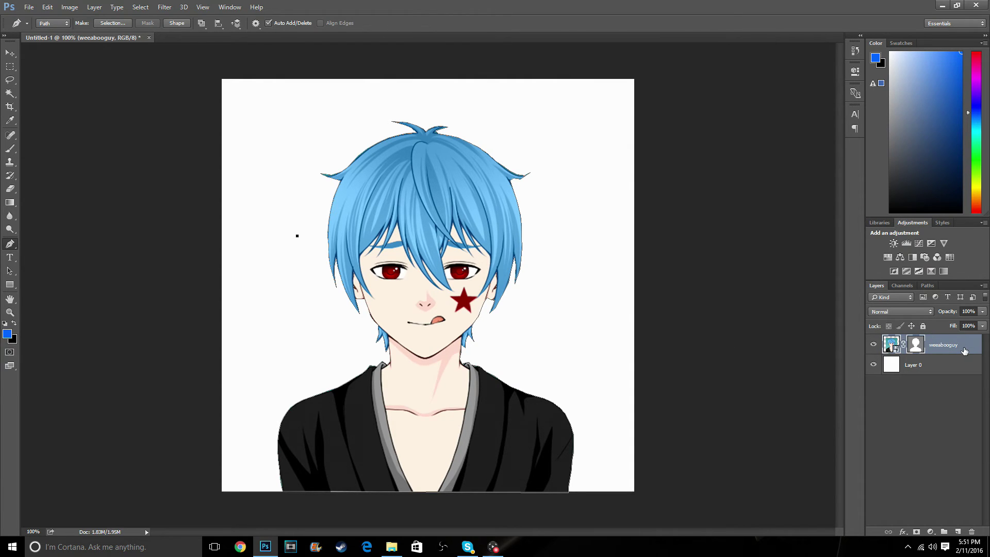
left_click(954, 369)
Step: Add a red Color Overlay at 100% opacity to Layer 0
key("h")
double_click(951, 369)
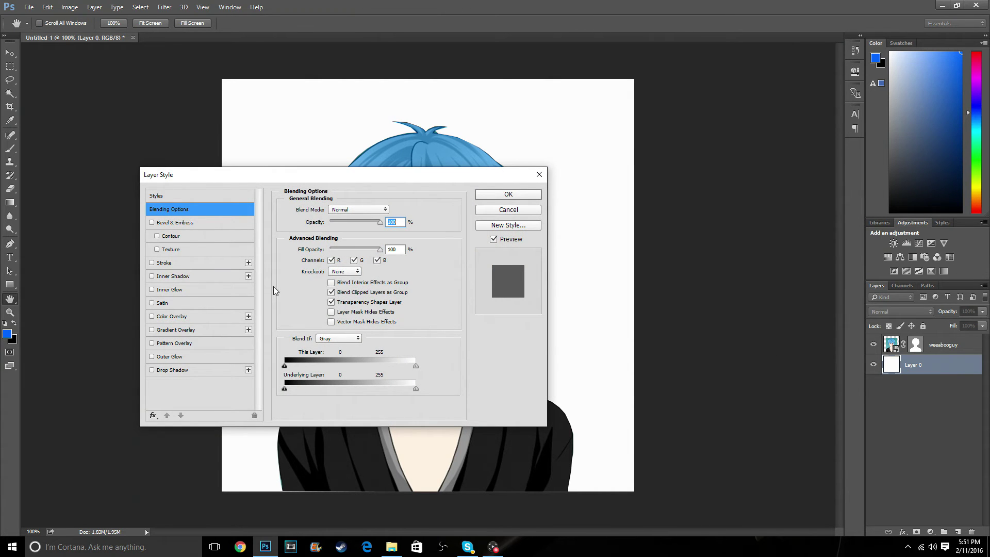
left_click(152, 316)
left_click(206, 319)
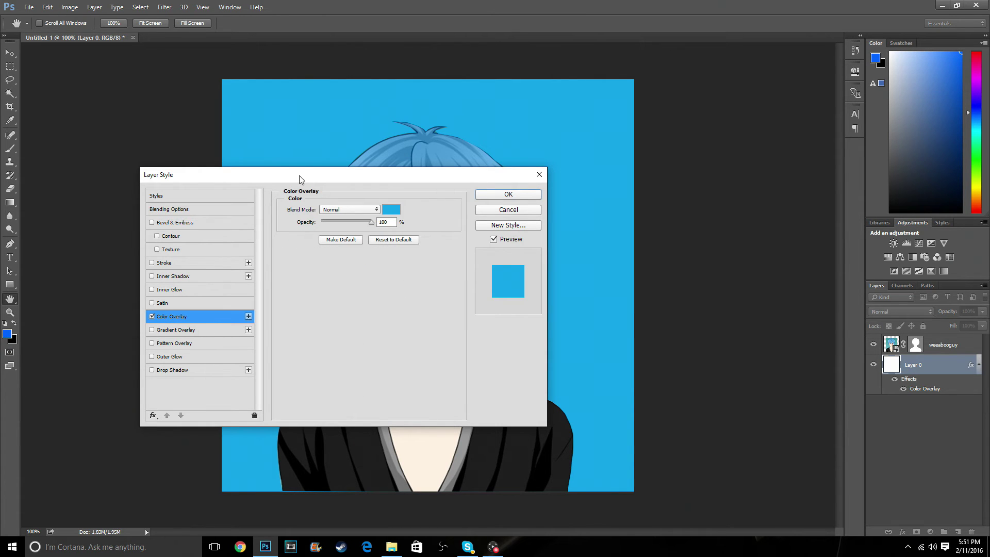
left_click_drag(313, 182, 767, 178)
left_click(841, 208)
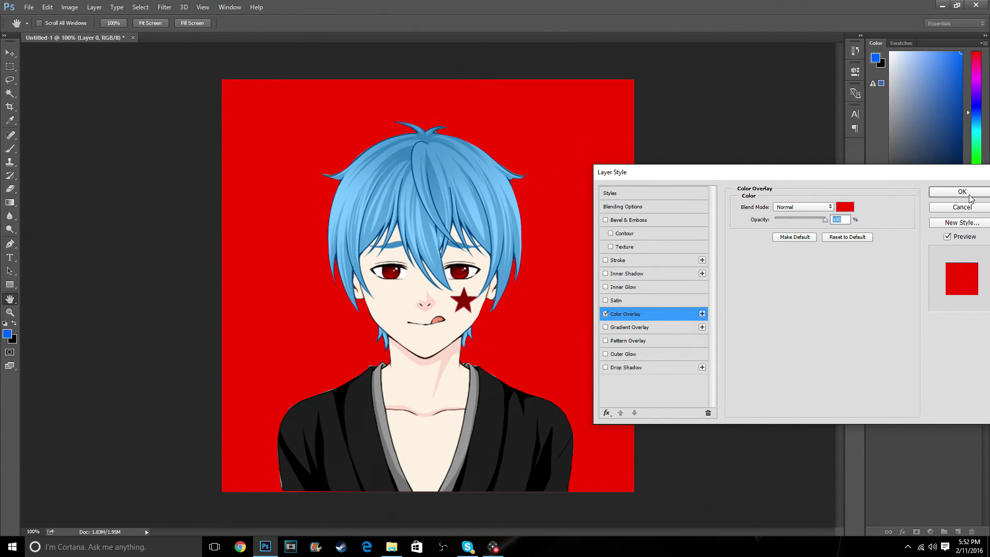
left_click(969, 195)
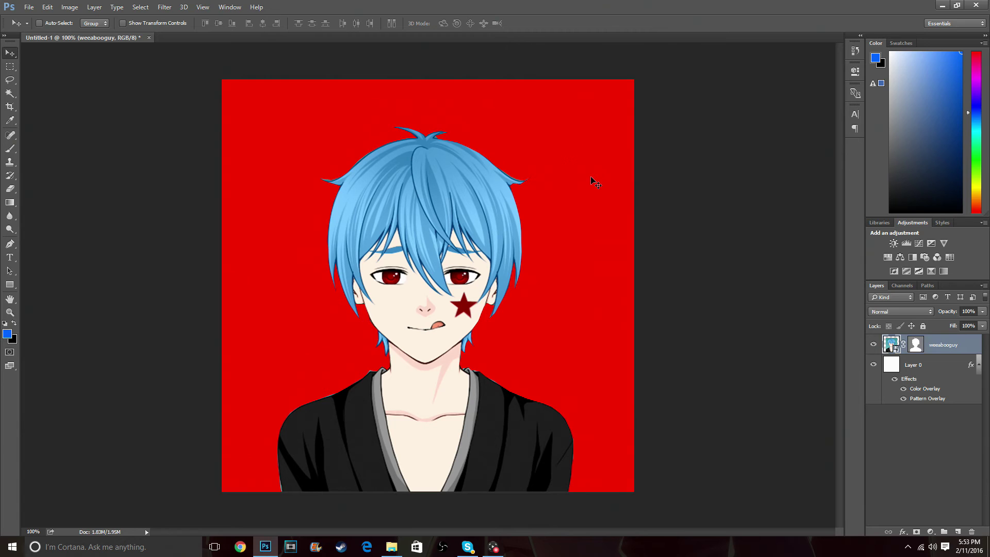
left_click(31, 8)
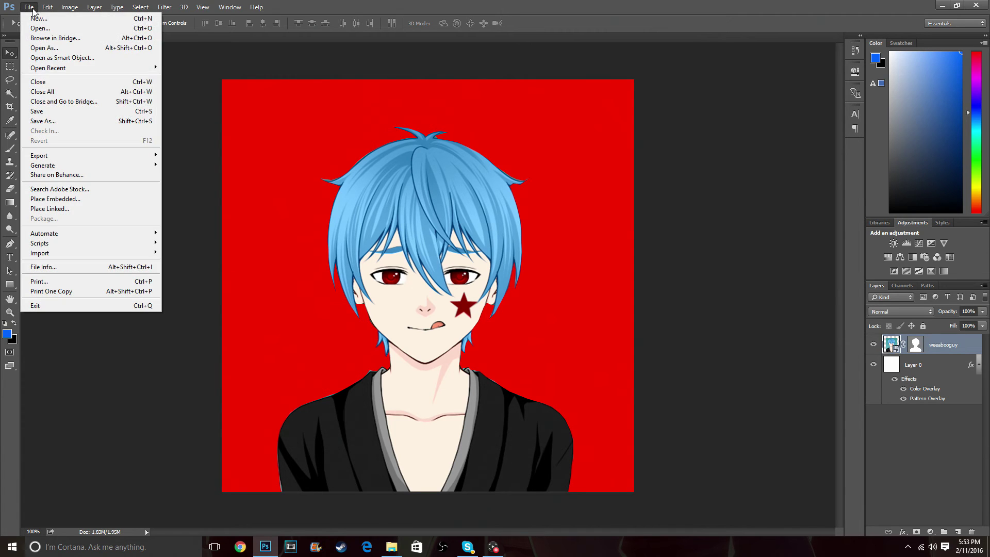
left_click(190, 93)
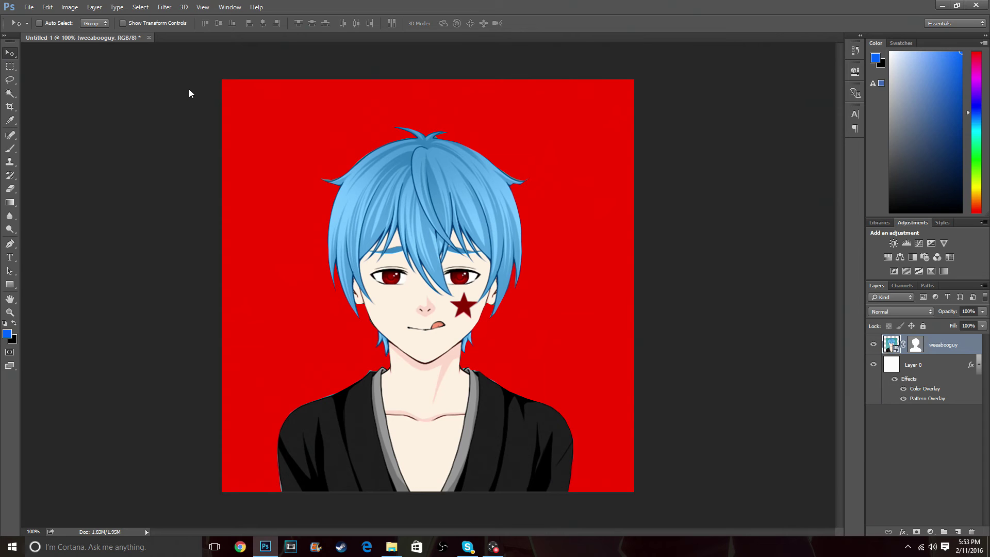